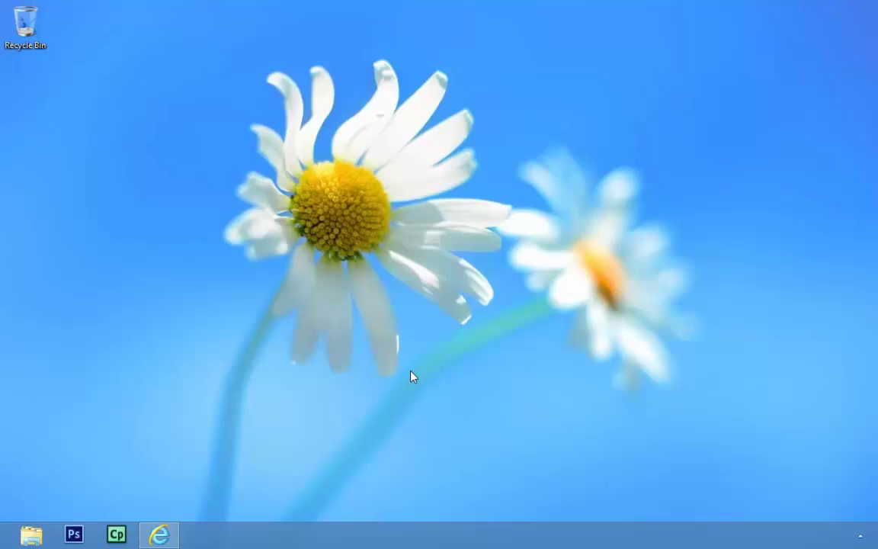
Step: Launch Photoshop CS6 from the Windows taskbar icon
{"action": "left_click", "coordinate": [74, 536]}
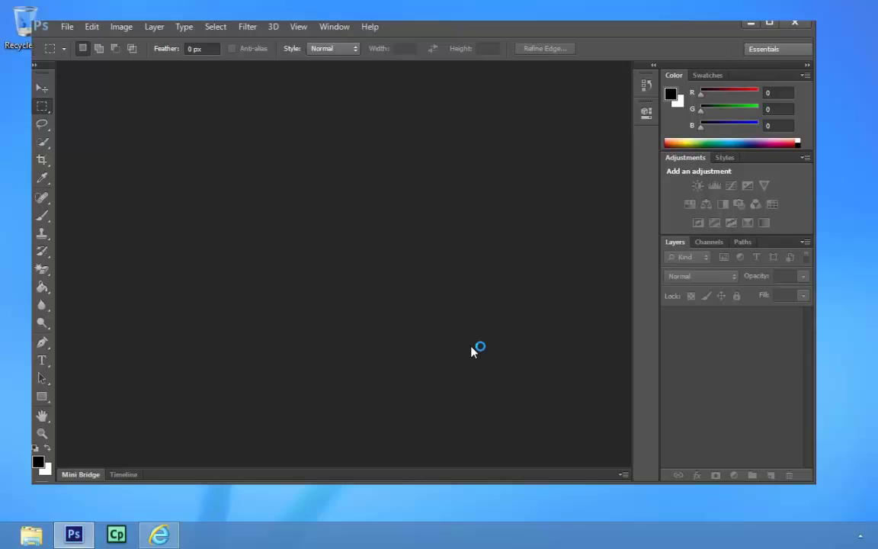
Step: Maximize the Photoshop window and reset the Essentials workspace via Window > Workspace
{"action": "left_click", "coordinate": [768, 25]}
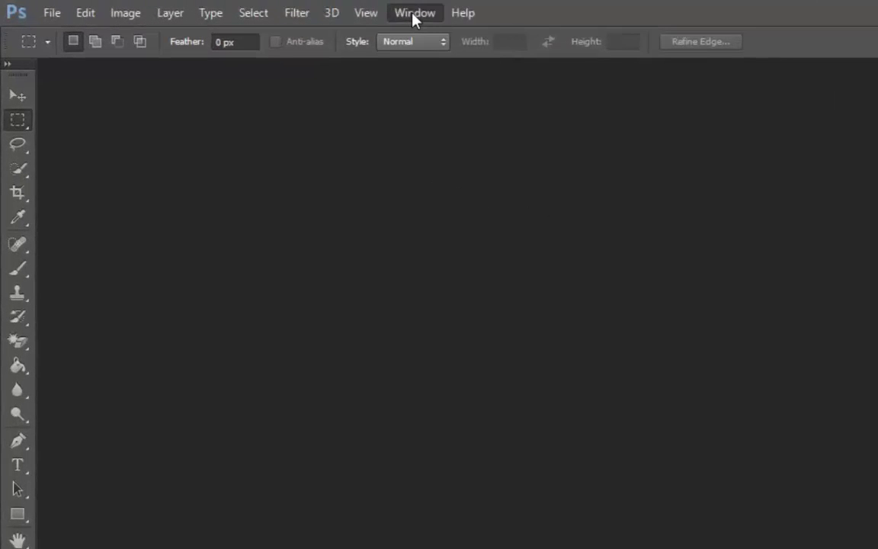
{"action": "left_click", "coordinate": [413, 14]}
{"action": "mouse_move", "coordinate": [418, 58]}
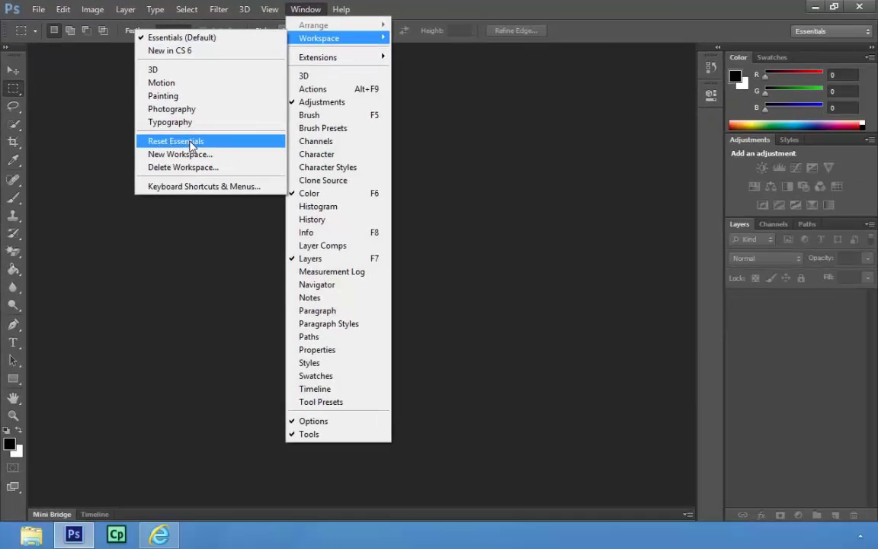
{"action": "left_click", "coordinate": [190, 143]}
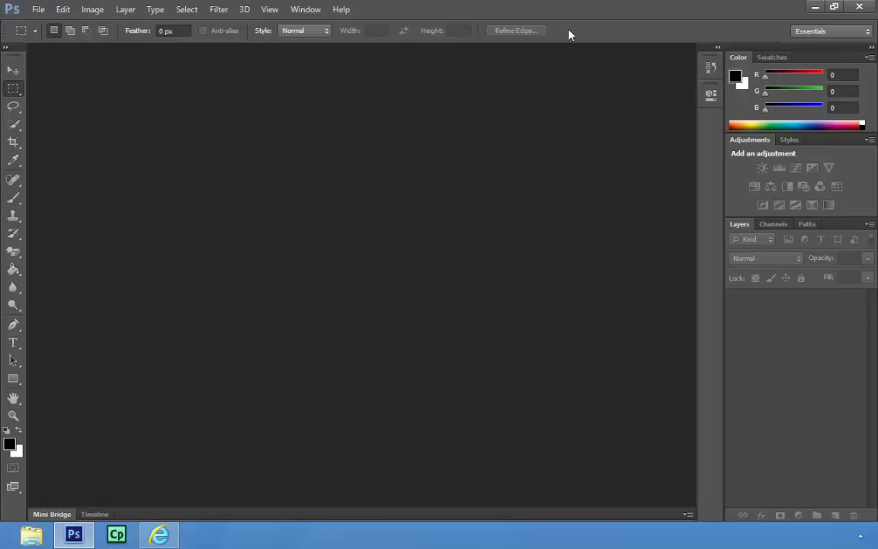
{"action": "left_click", "coordinate": [15, 106]}
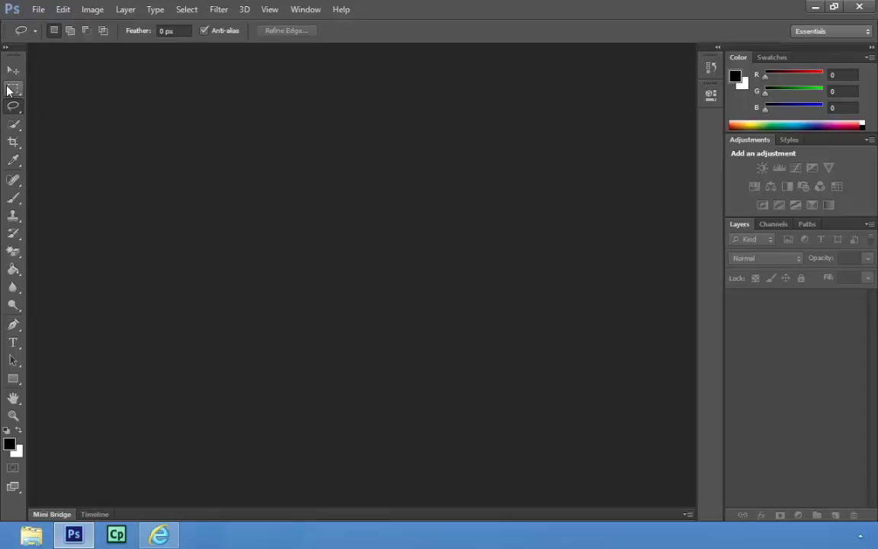
{"action": "left_click", "coordinate": [12, 87]}
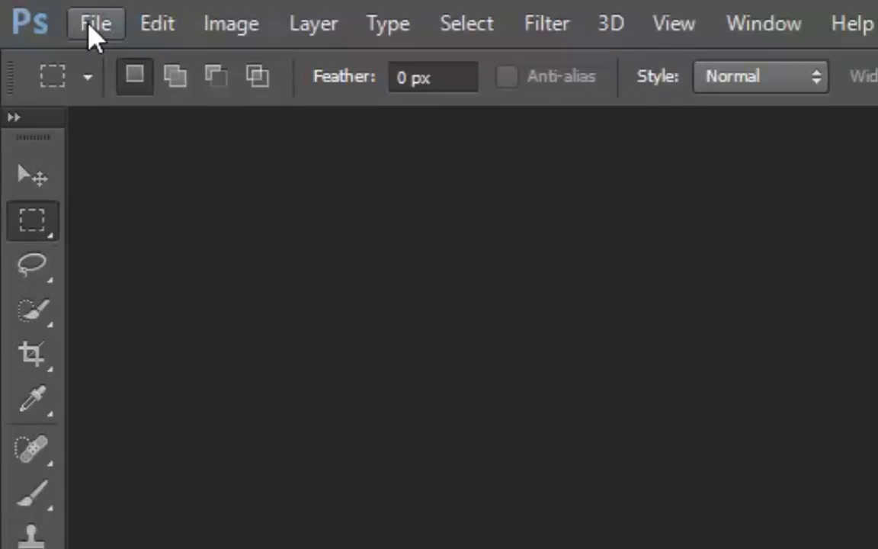
Step: Open beach.JPG from the My Pictures folder
{"action": "left_click", "coordinate": [92, 28]}
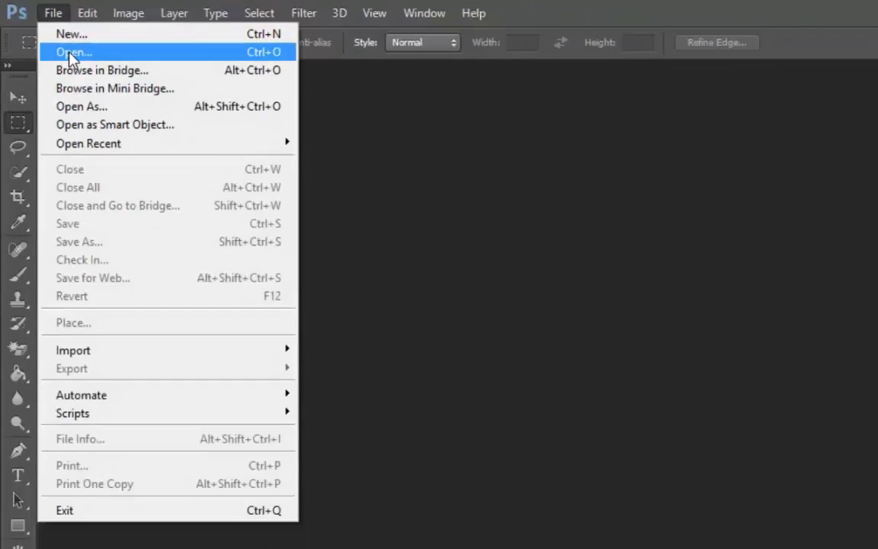
{"action": "left_click", "coordinate": [125, 95]}
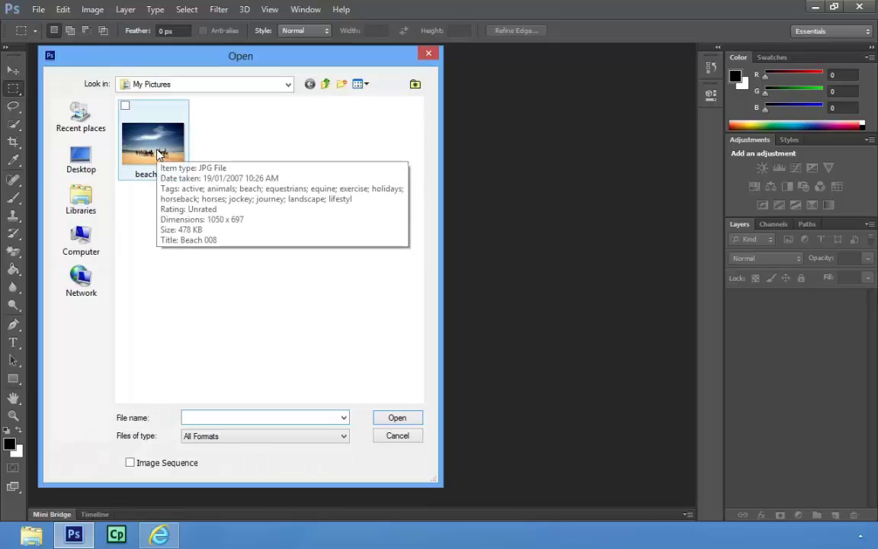
{"action": "left_click", "coordinate": [158, 154]}
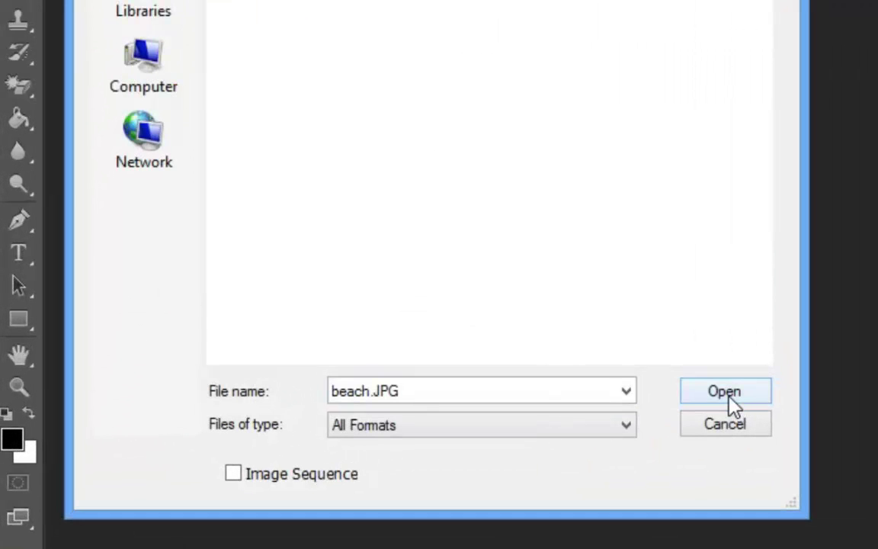
{"action": "left_click", "coordinate": [729, 397]}
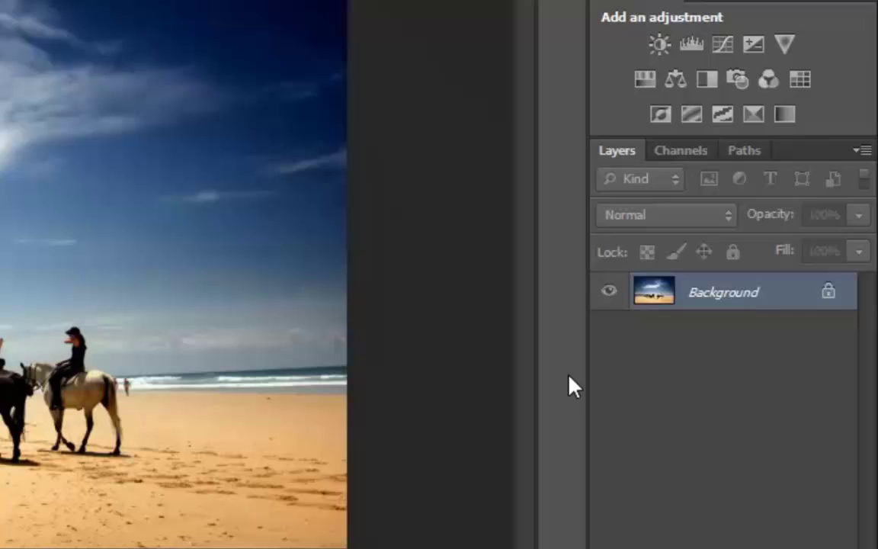
Step: Duplicate the Background into Layer 1 and Layer 1 copy, hide the copy, and select Layer 1
{"action": "key", "text": "ctrl+j"}
{"action": "key", "text": "ctrl+j"}
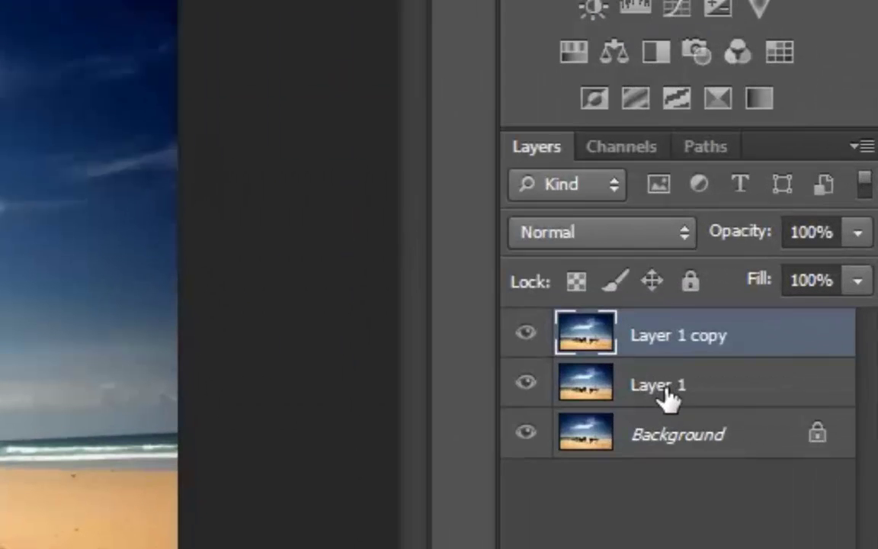
{"action": "left_click", "coordinate": [527, 340]}
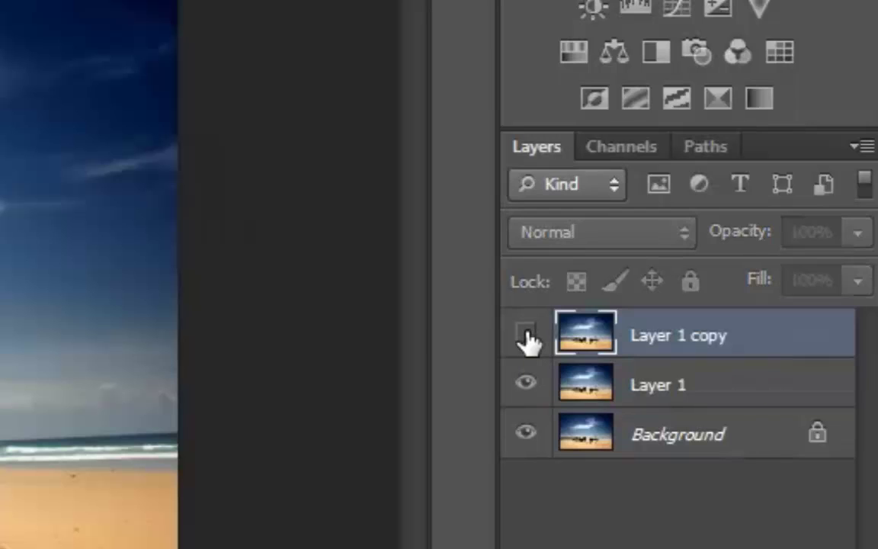
{"action": "left_click", "coordinate": [683, 399]}
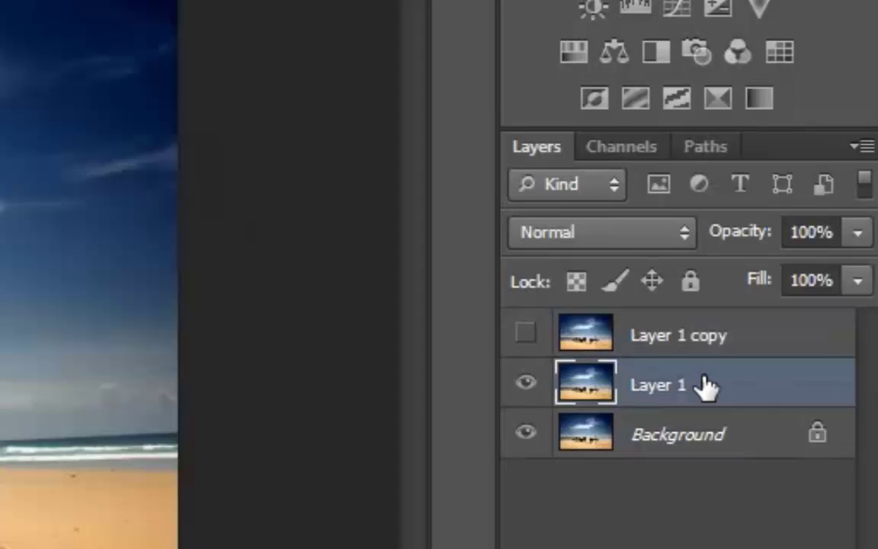
Step: Desaturate Layer 1 to greyscale and set its opacity to 80%
{"action": "key", "text": "ctrl+shift+u"}
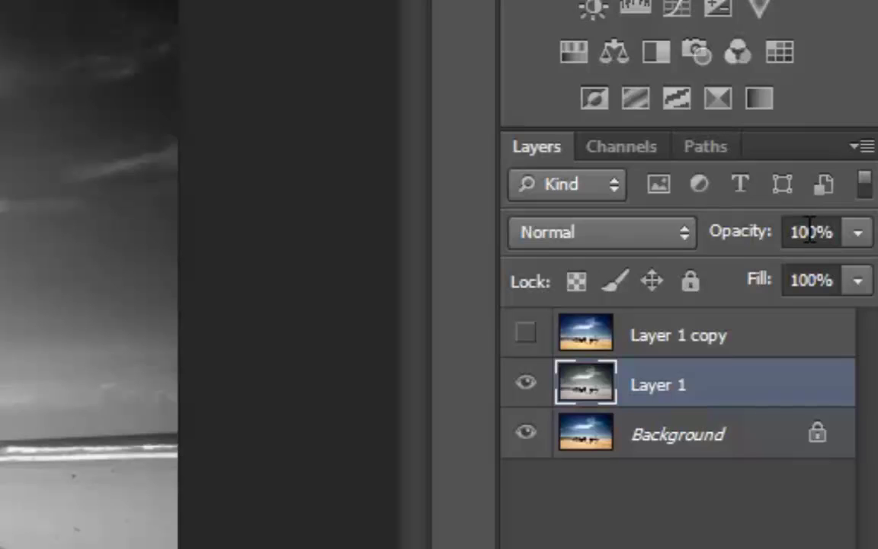
{"action": "left_click_drag", "start_coordinate": [817, 230], "coordinate": [785, 232]}
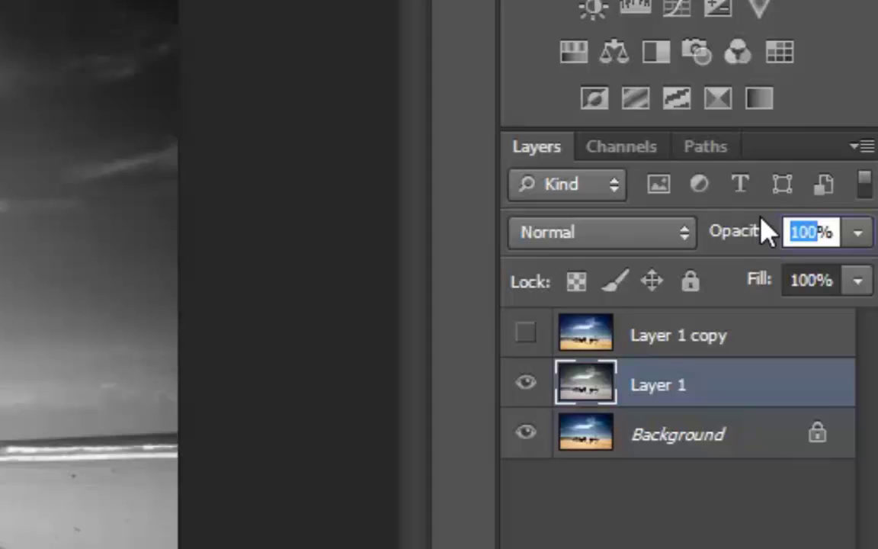
{"action": "type", "text": "80"}
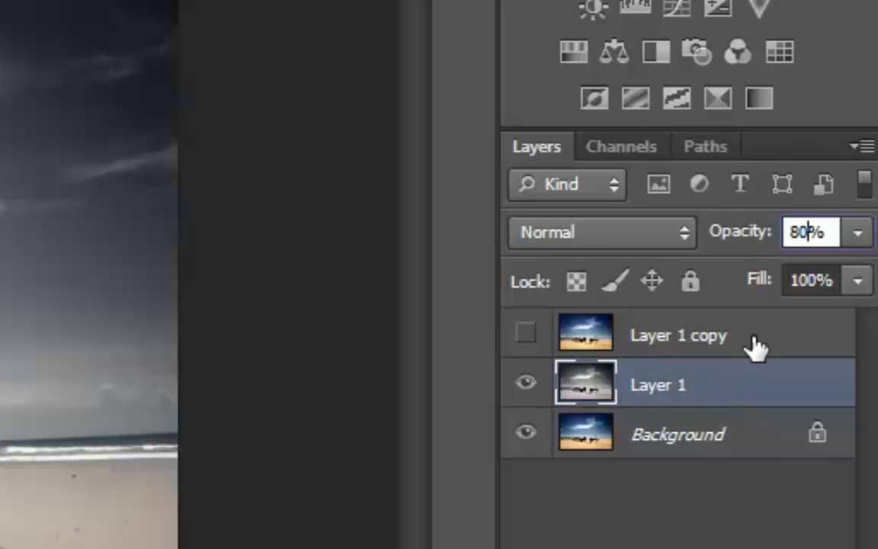
Step: Select Layer 1 copy, make it visible, and set its blend mode to Soft Light
{"action": "left_click", "coordinate": [672, 345]}
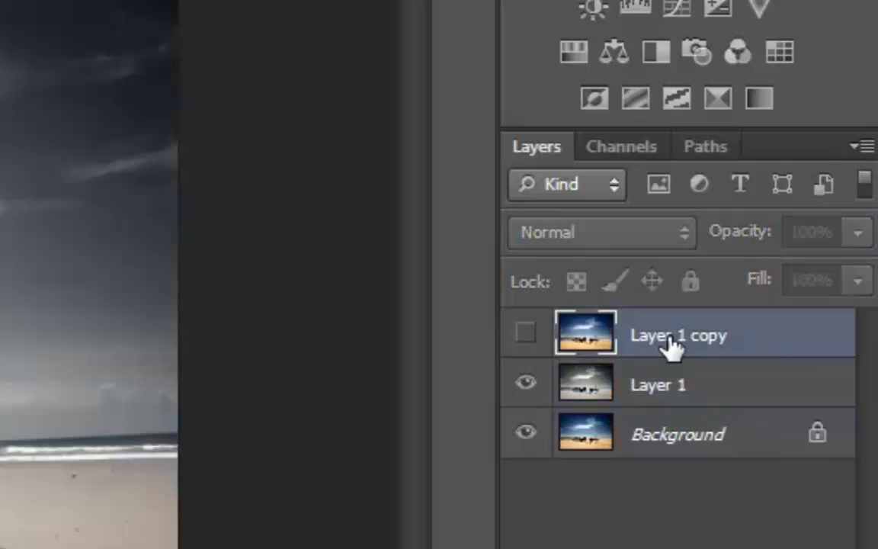
{"action": "left_click", "coordinate": [528, 334]}
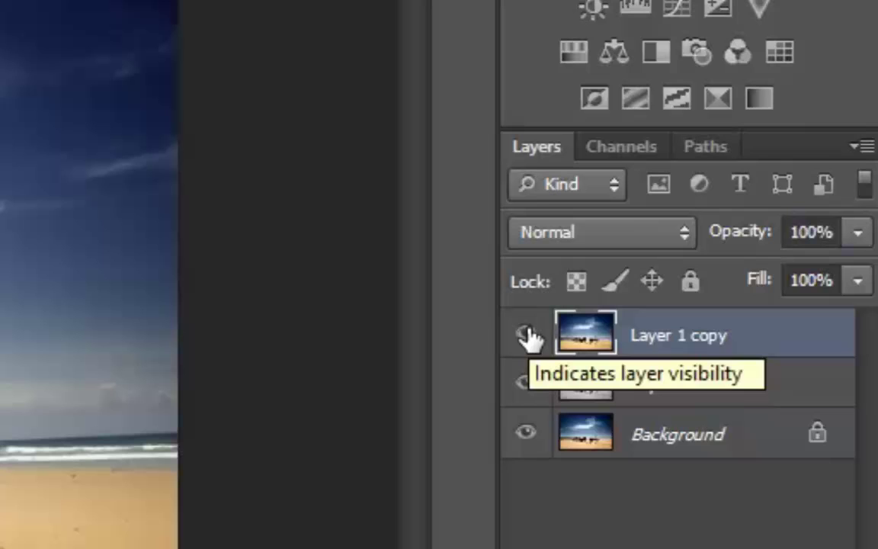
{"action": "left_click", "coordinate": [588, 235]}
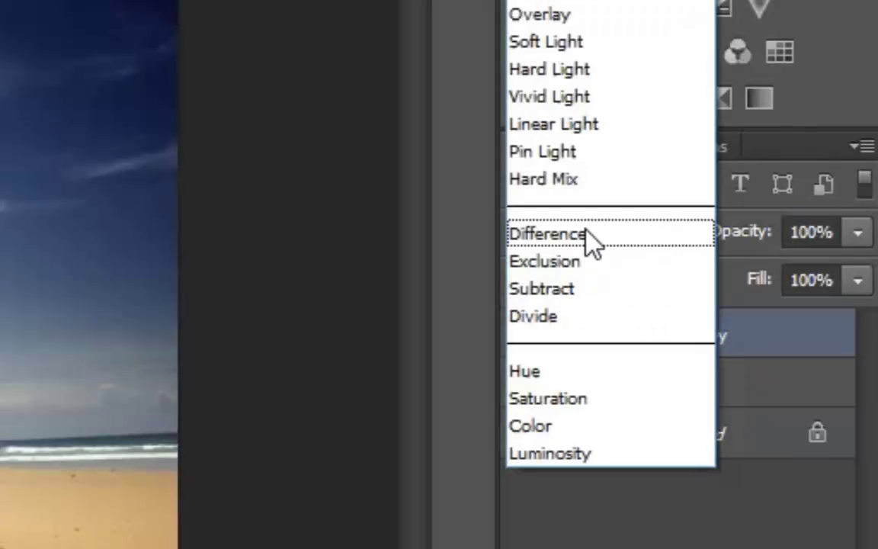
{"action": "left_click", "coordinate": [566, 44]}
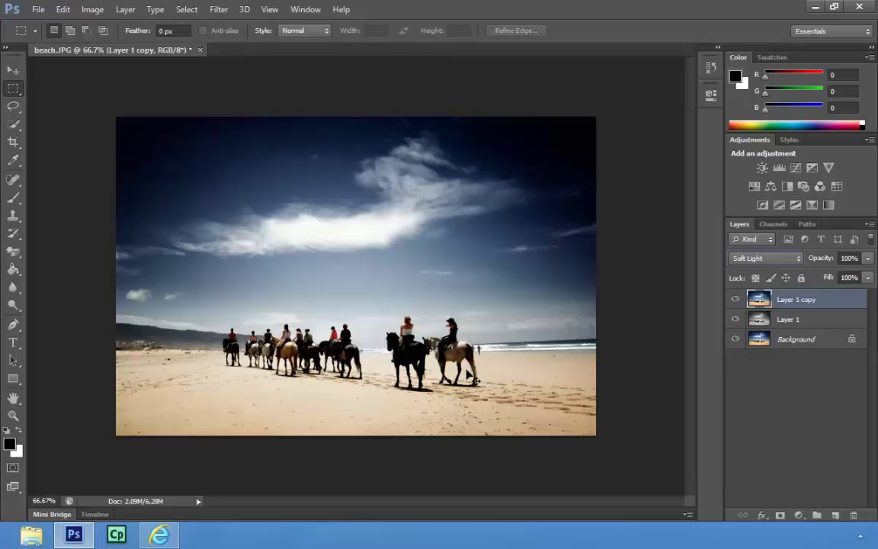
Step: Stamp the visible layers into Layer 2 and add a Levels adjustment layer above it
{"action": "key", "text": "ctrl+shift+alt+e"}
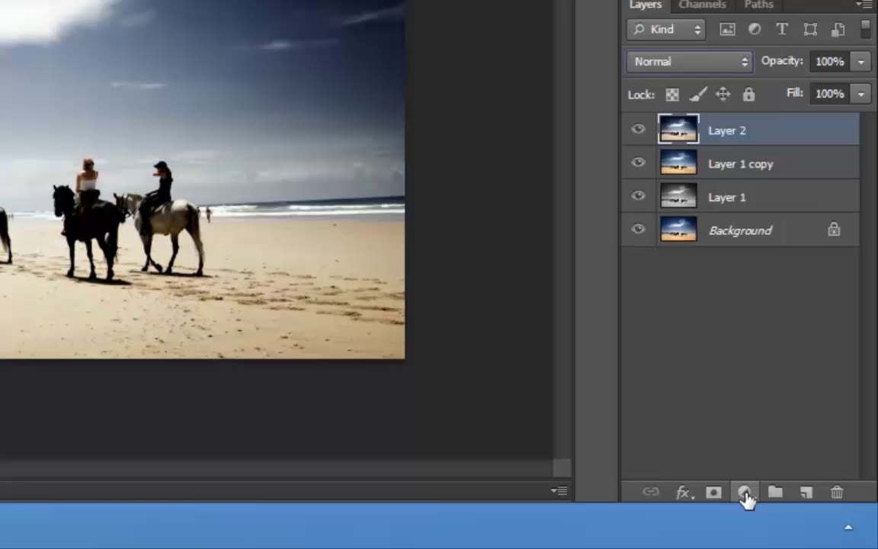
{"action": "left_click", "coordinate": [745, 493]}
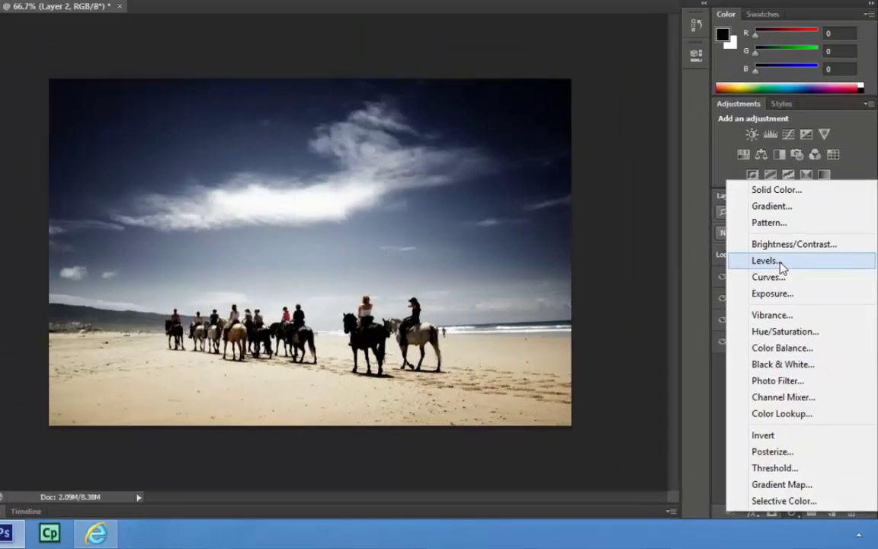
{"action": "left_click", "coordinate": [724, 106]}
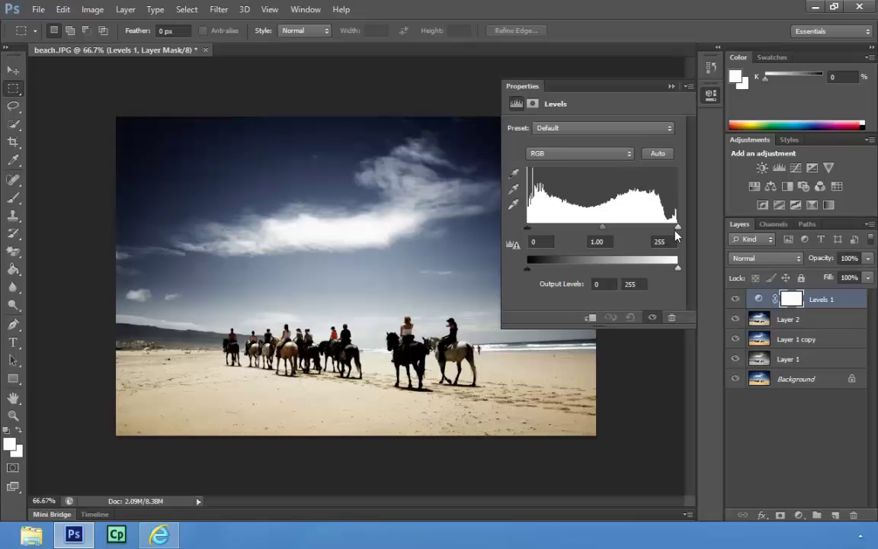
Step: Set the Levels input points to 19, 1.07 and 194 and output black to 51
{"action": "mouse_move", "coordinate": [677, 230]}
{"action": "left_mouse_down"}
{"action": "mouse_move", "coordinate": [665, 230]}
{"action": "mouse_move", "coordinate": [676, 230]}
{"action": "left_mouse_up"}
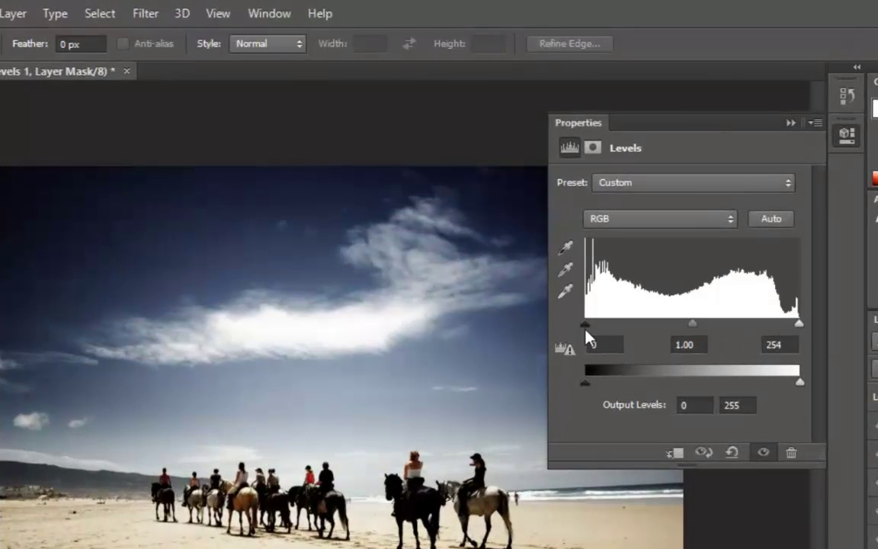
{"action": "left_click_drag", "start_coordinate": [586, 332], "coordinate": [601, 333]}
{"action": "left_click_drag", "start_coordinate": [714, 322], "coordinate": [662, 326]}
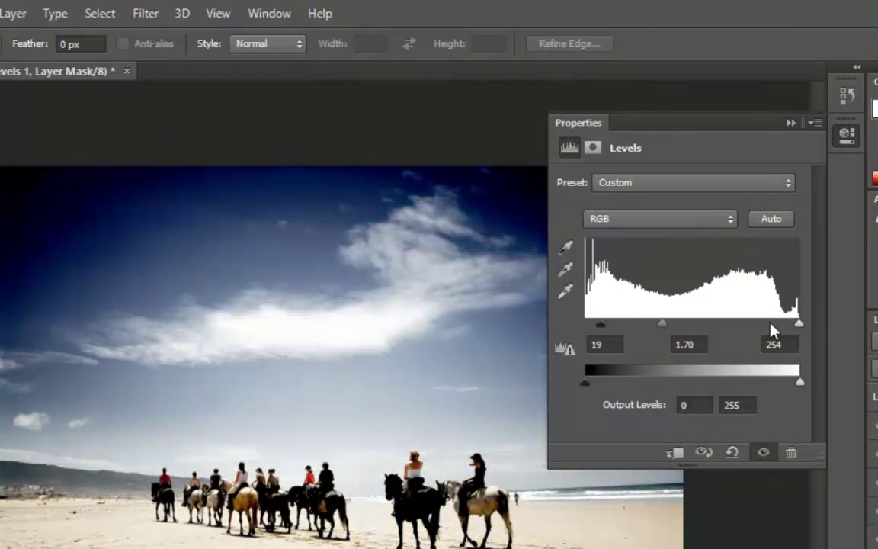
{"action": "left_click_drag", "start_coordinate": [796, 322], "coordinate": [771, 322]}
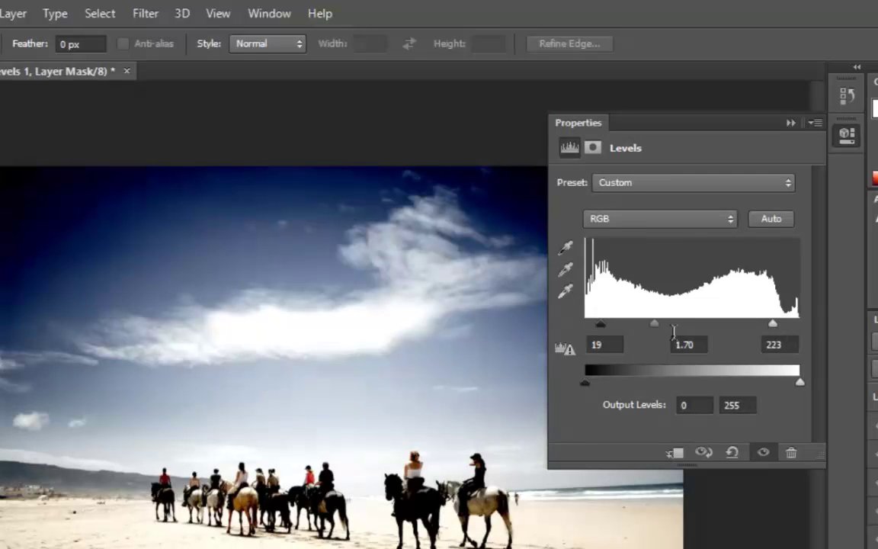
{"action": "left_click_drag", "start_coordinate": [659, 327], "coordinate": [653, 328]}
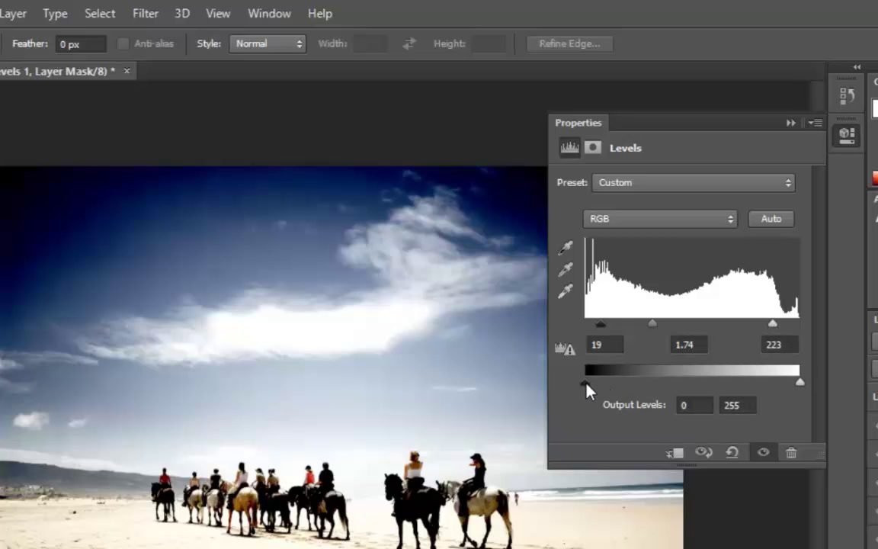
{"action": "left_click_drag", "start_coordinate": [584, 383], "coordinate": [628, 381]}
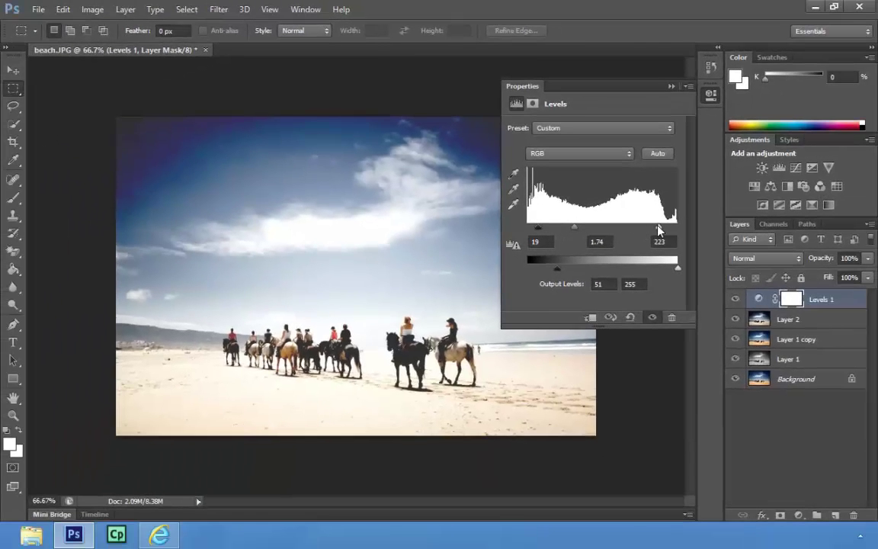
{"action": "left_click_drag", "start_coordinate": [773, 323], "coordinate": [762, 329]}
{"action": "left_click_drag", "start_coordinate": [646, 228], "coordinate": [641, 229]}
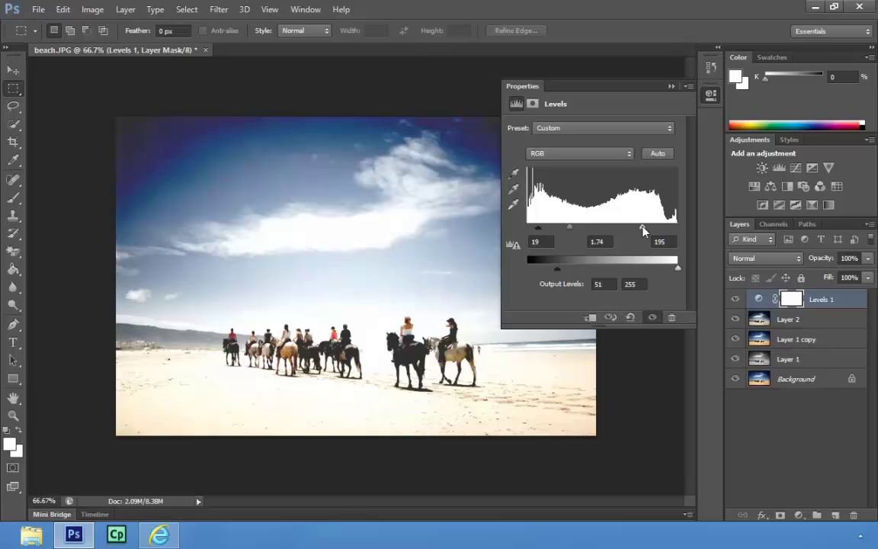
{"action": "left_click_drag", "start_coordinate": [571, 229], "coordinate": [588, 234]}
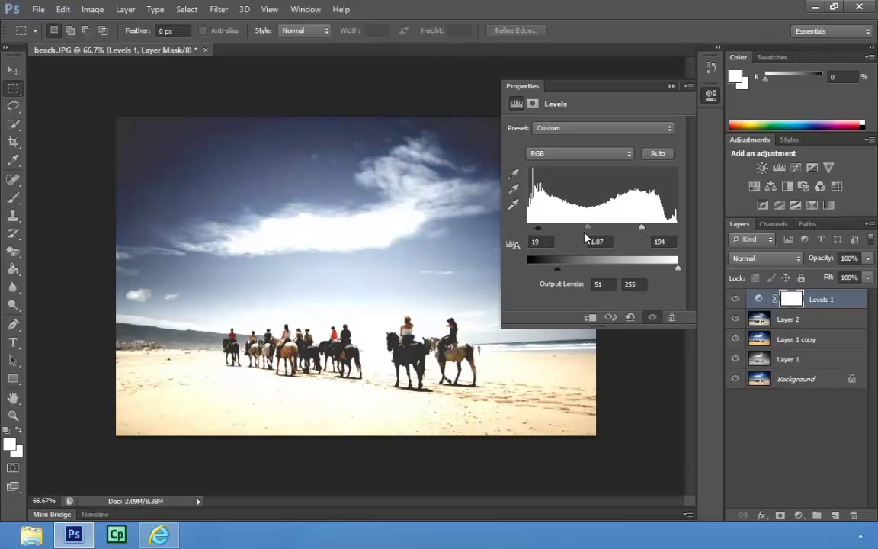